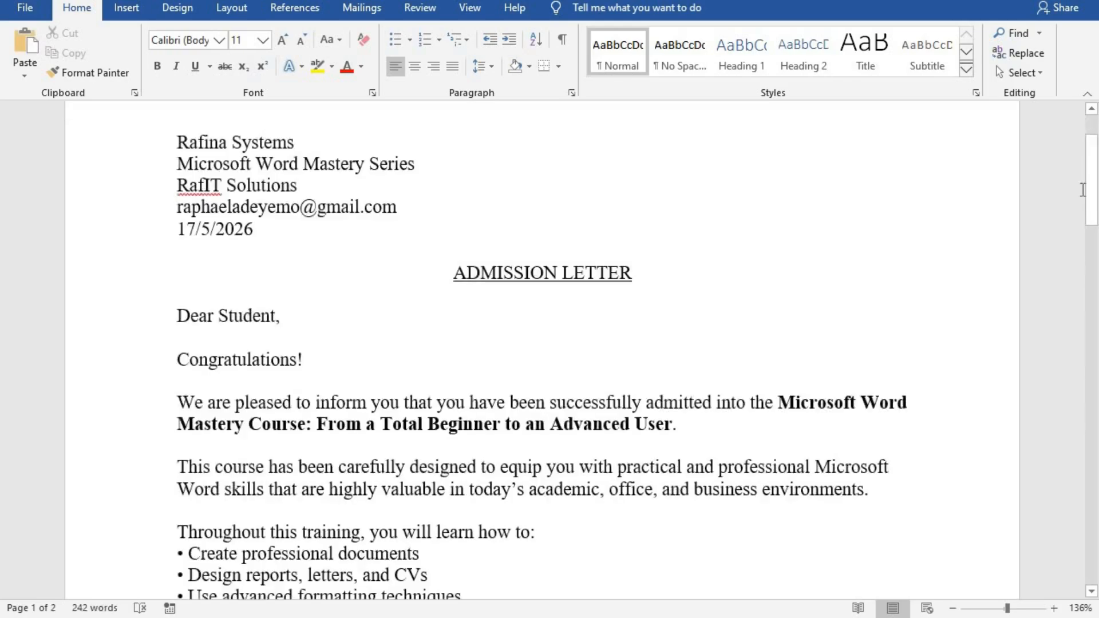
Scroll through the pasted two-page admission letter down to the instructor's signature.
scroll(1081, 190, up, 2)
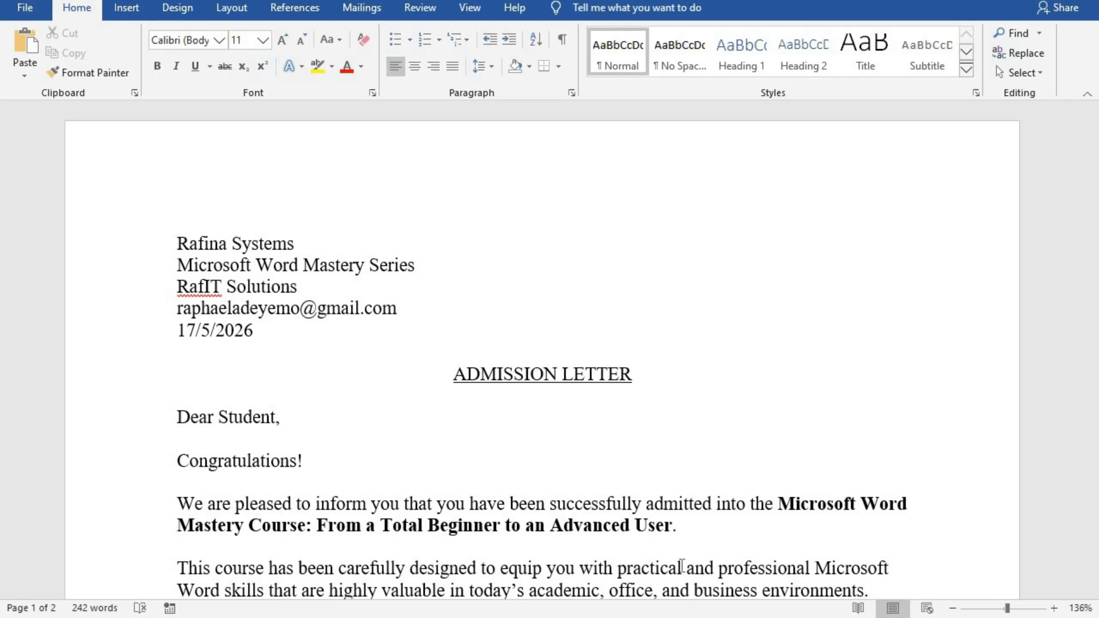
drag(1091, 195, 1091, 220)
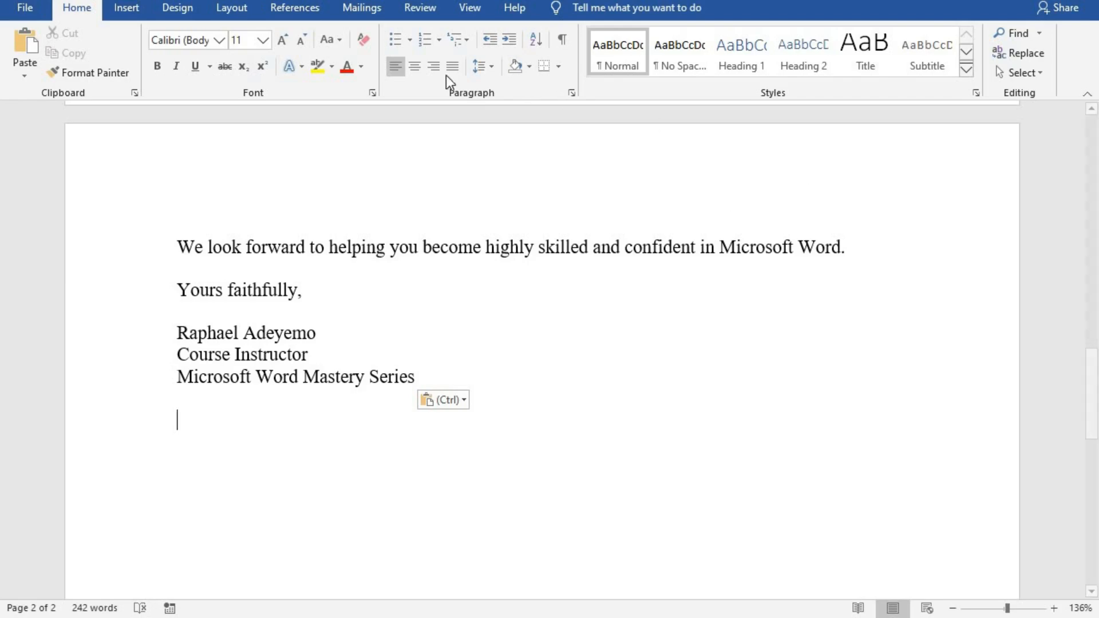
click(363, 16)
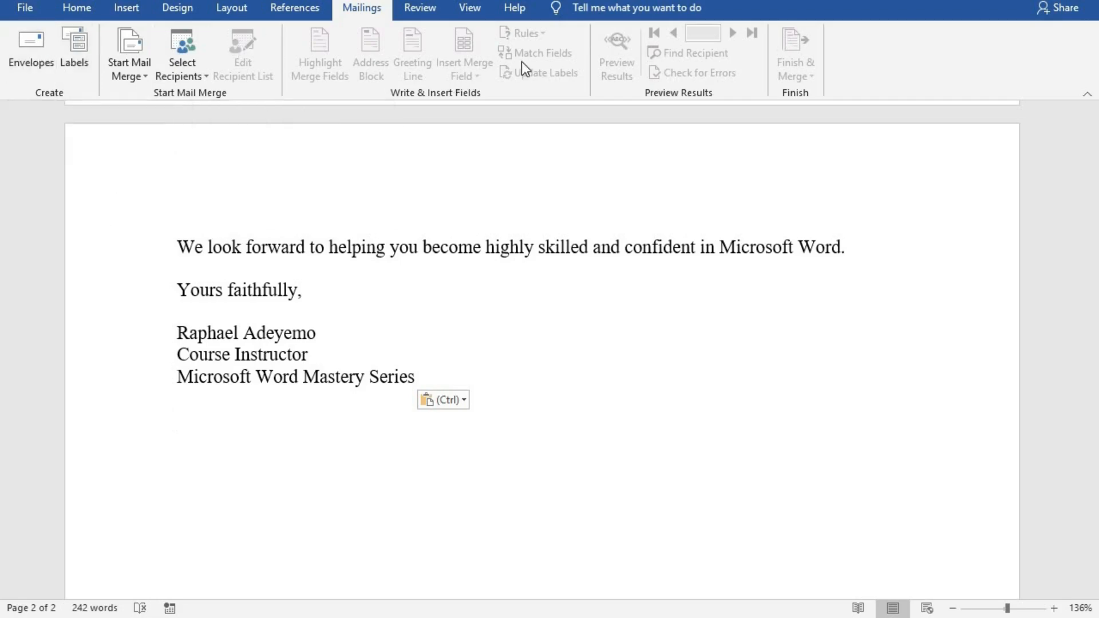
Make the admission letter a Letters mail merge and list the Select Recipients choices.
click(129, 56)
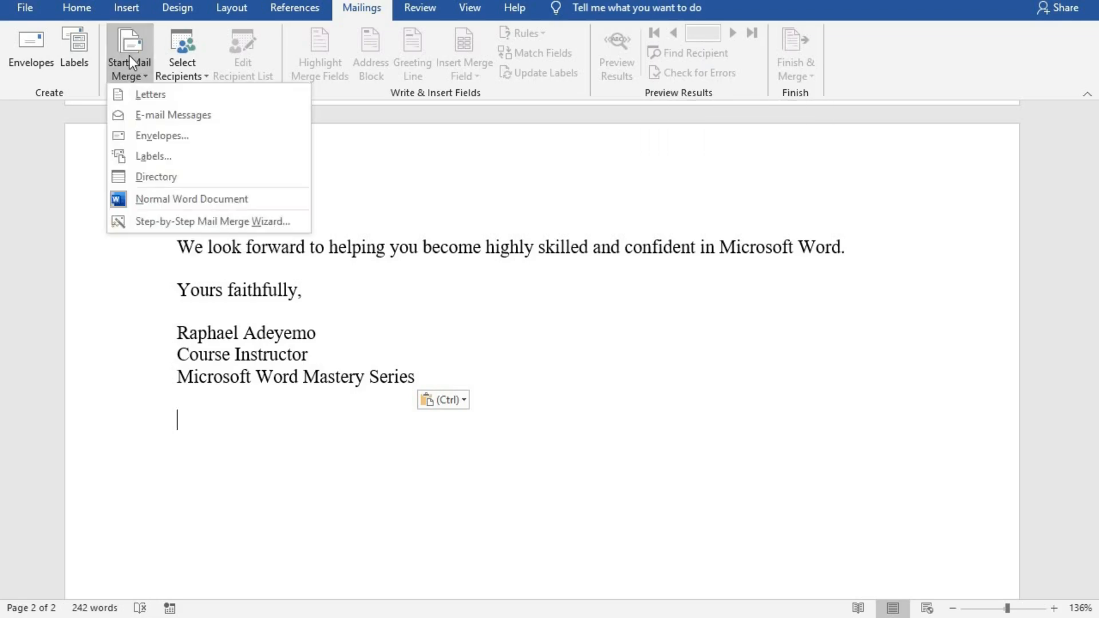
click(143, 96)
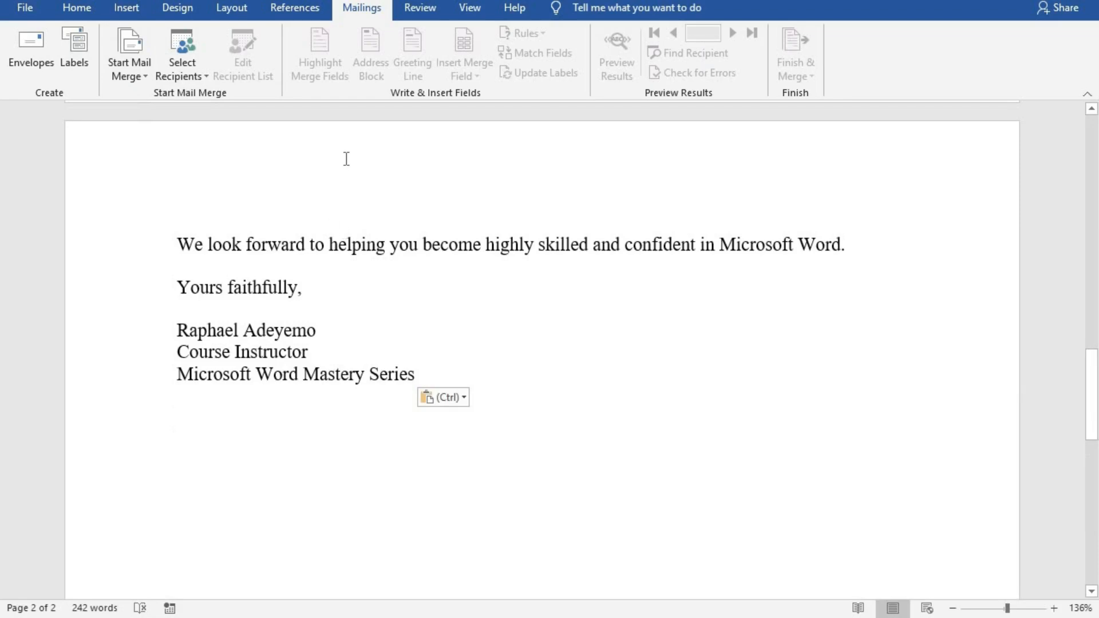
click(176, 56)
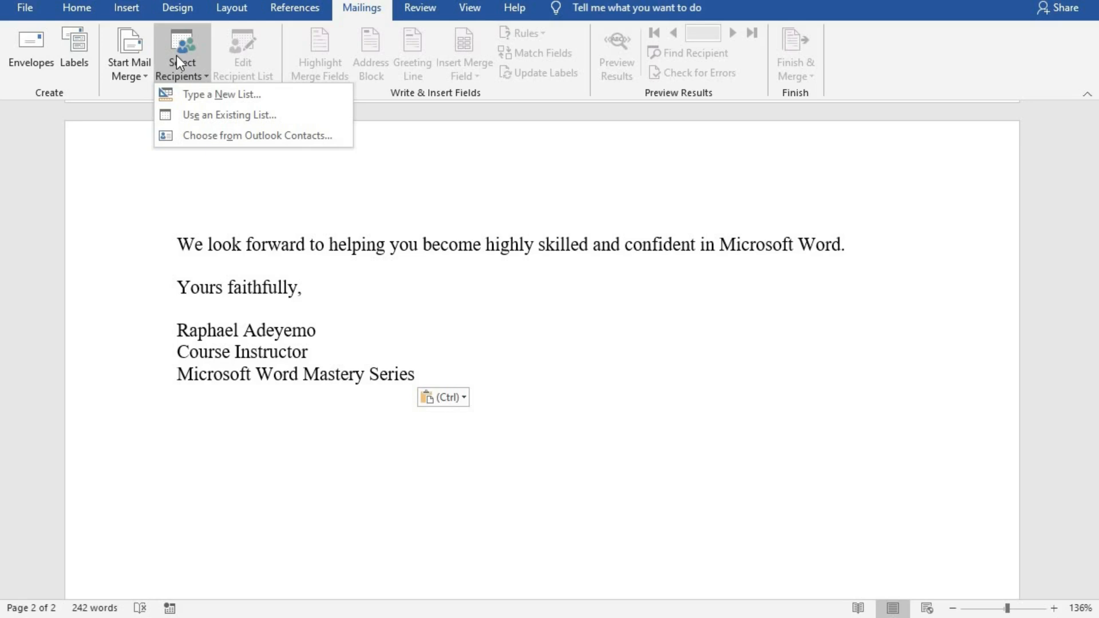
click(198, 94)
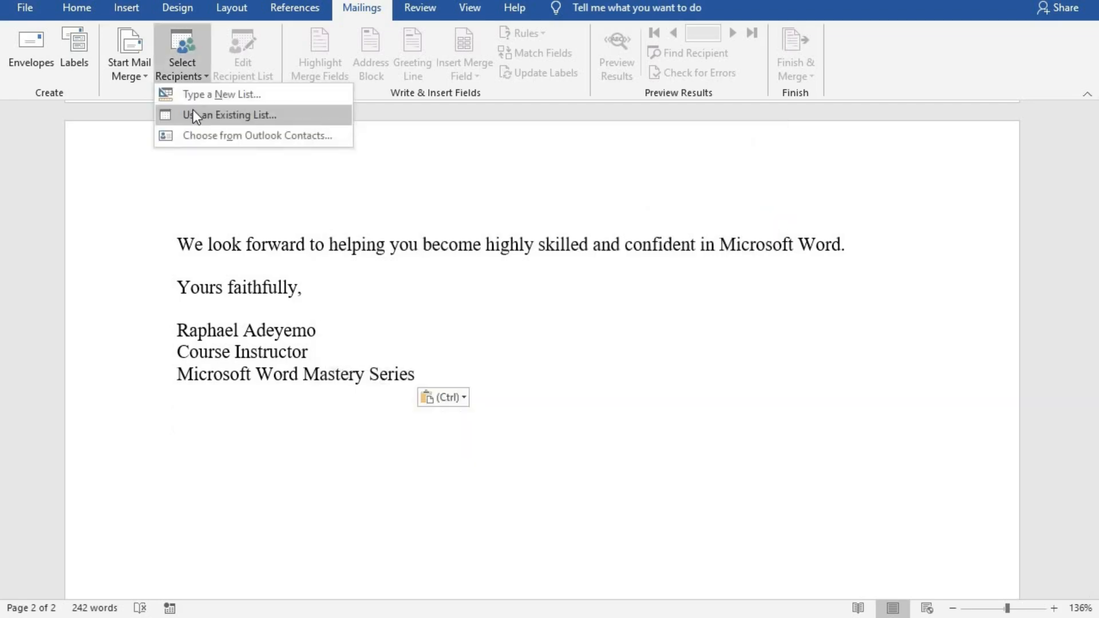
Use Sheet1$ of the students workbook on the Desktop as the existing recipient list.
click(225, 119)
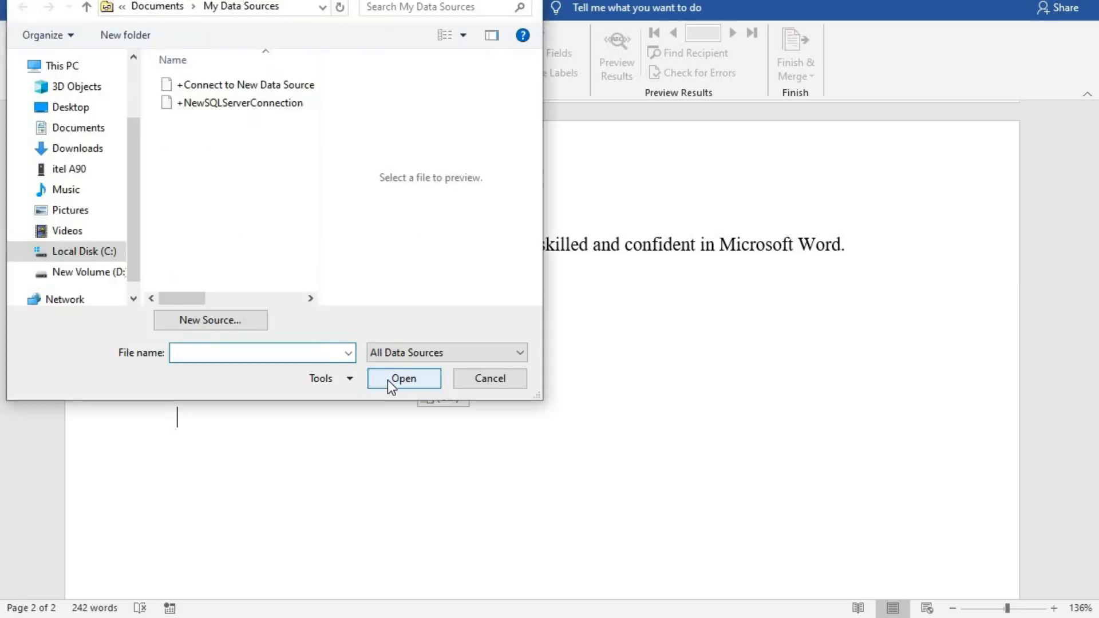
click(73, 109)
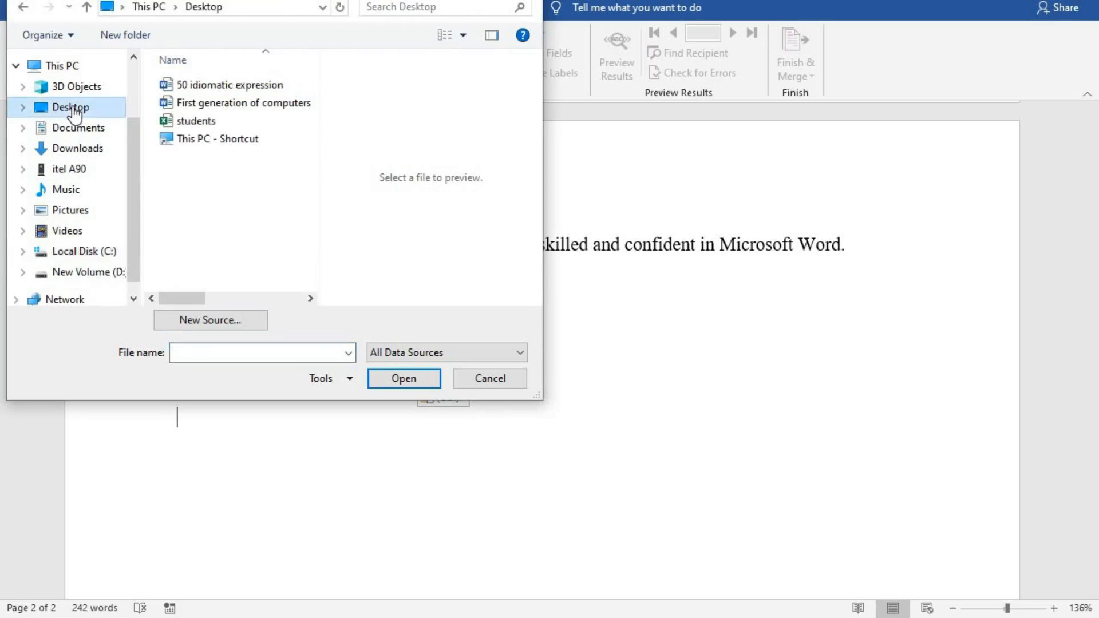
click(183, 121)
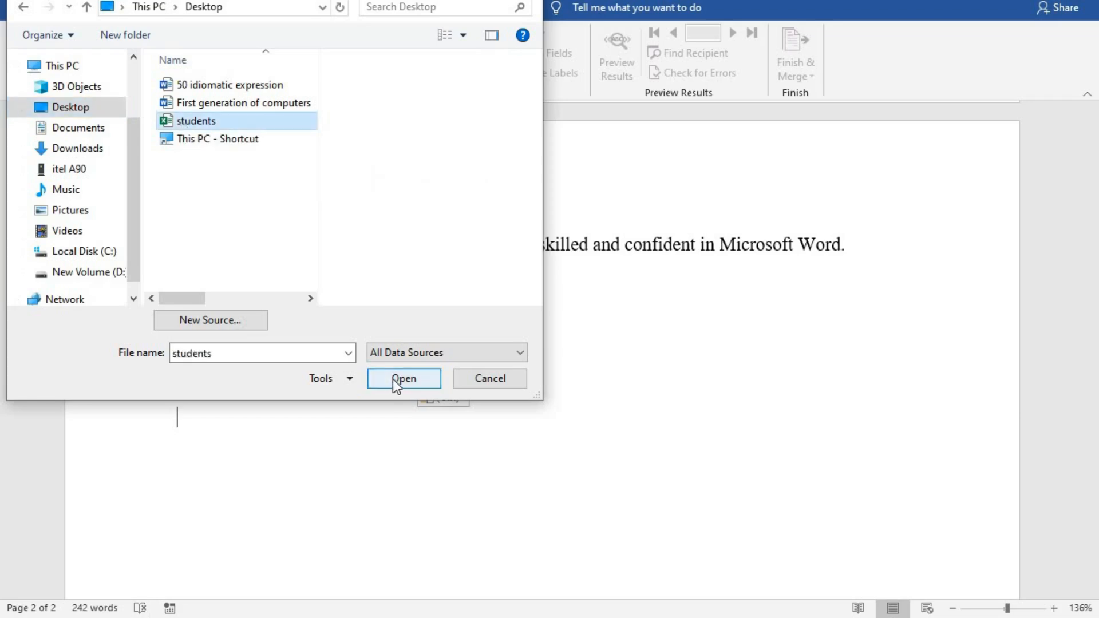
click(393, 379)
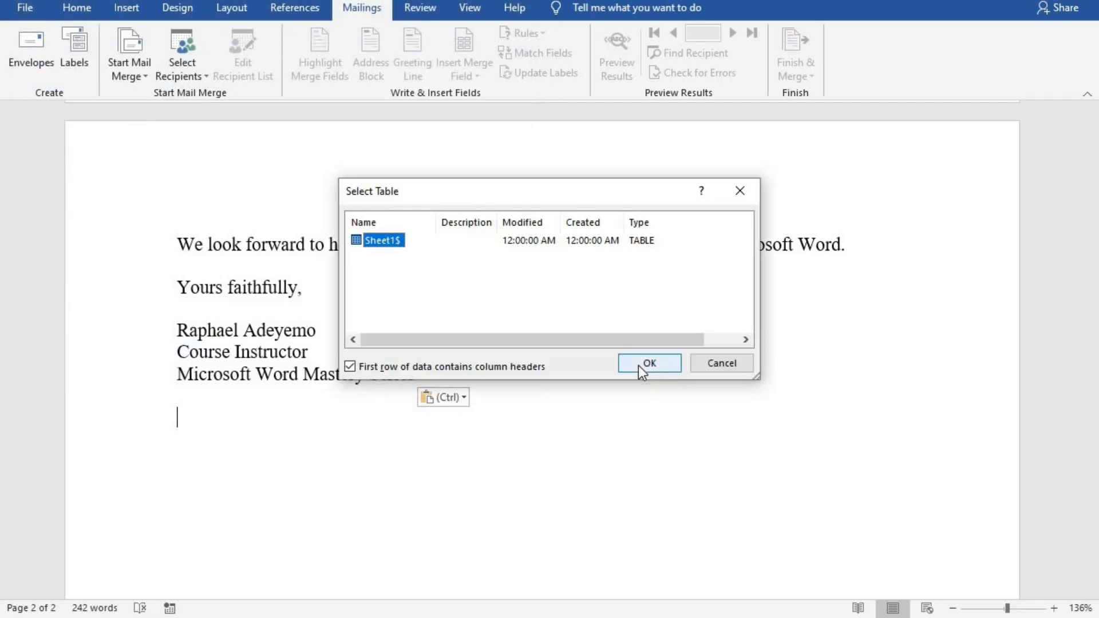
click(639, 367)
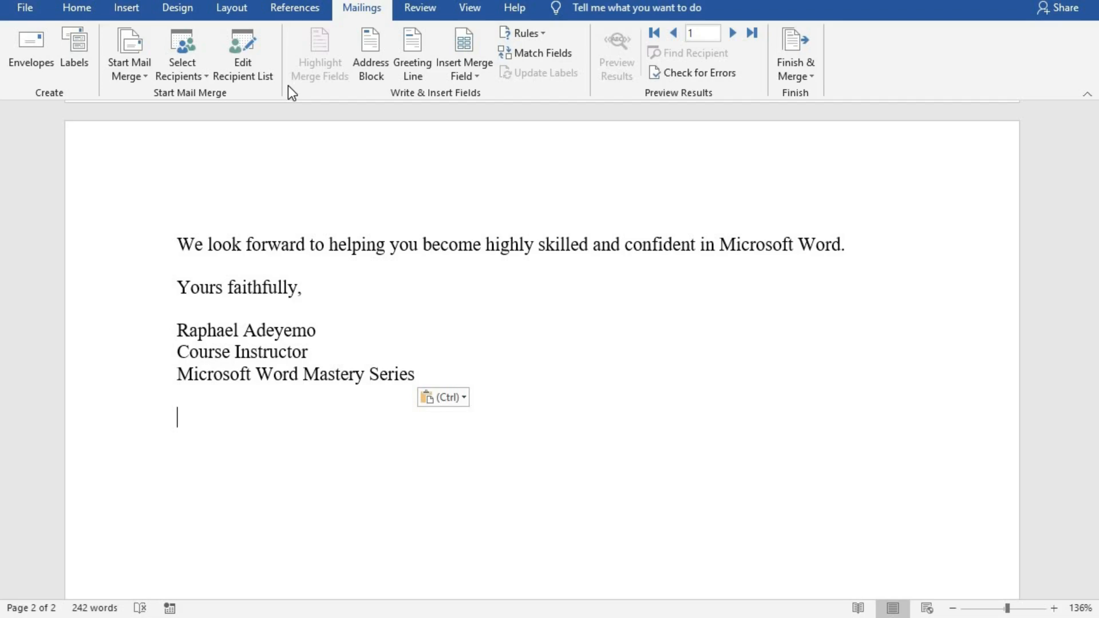
Check both students in Mail Merge Recipients against the students Excel file, then close the list.
click(243, 50)
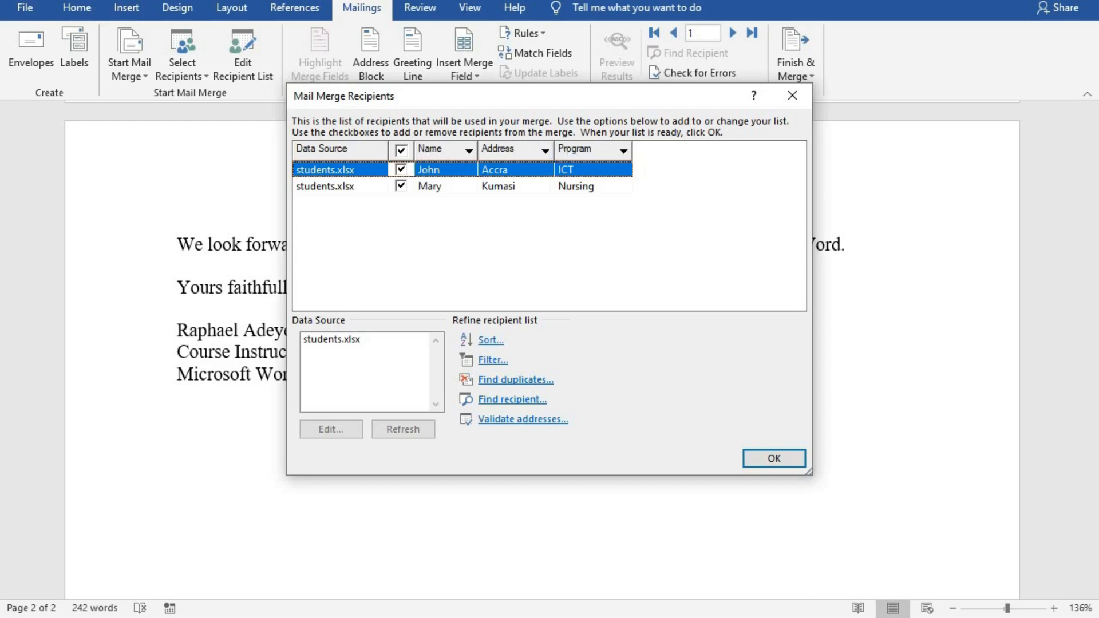
key(alt+Tab)
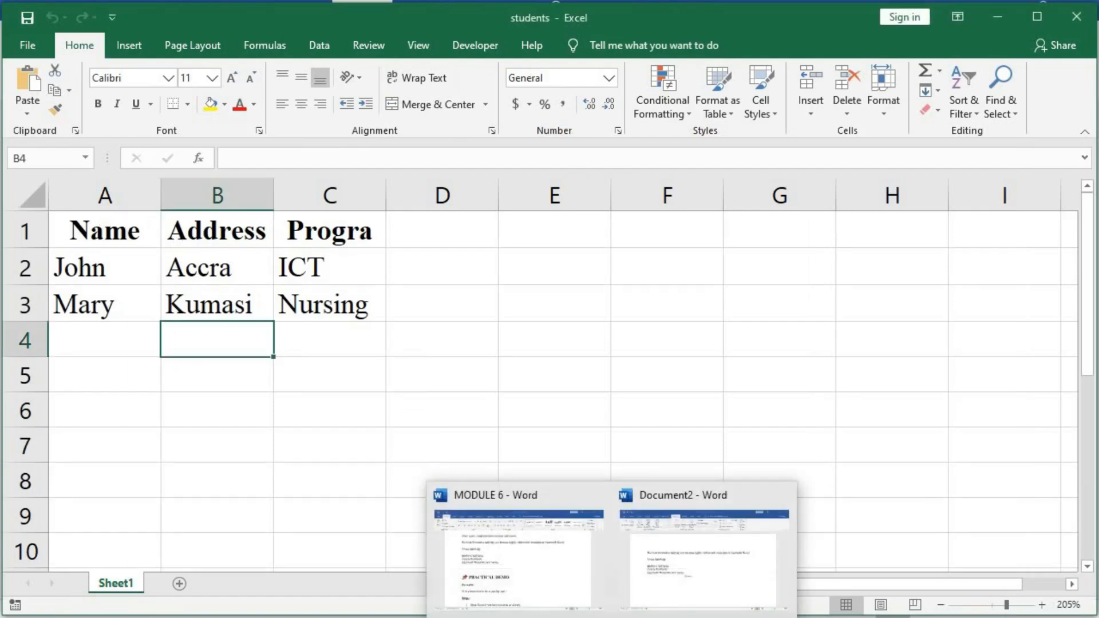
click(638, 617)
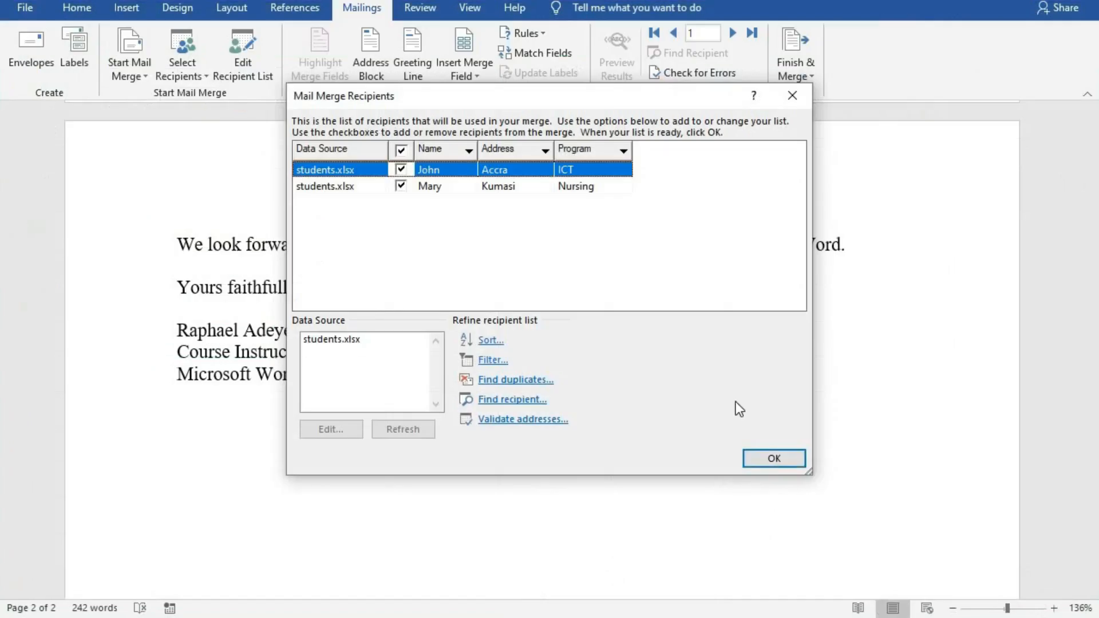
click(755, 458)
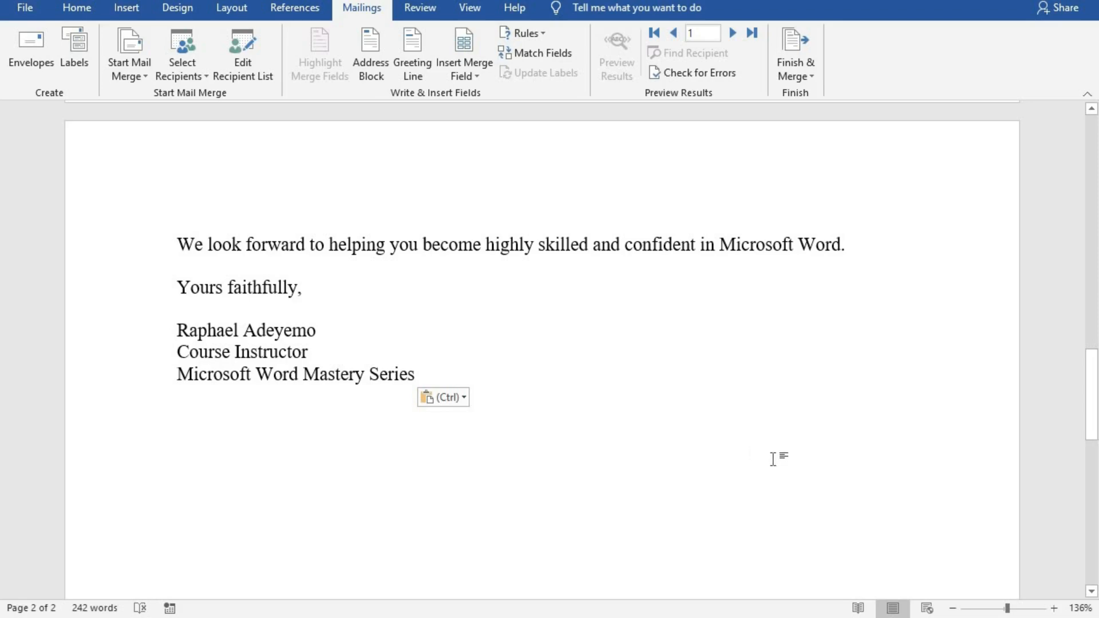
Look at the Finish & Merge options and close them without choosing one.
click(789, 60)
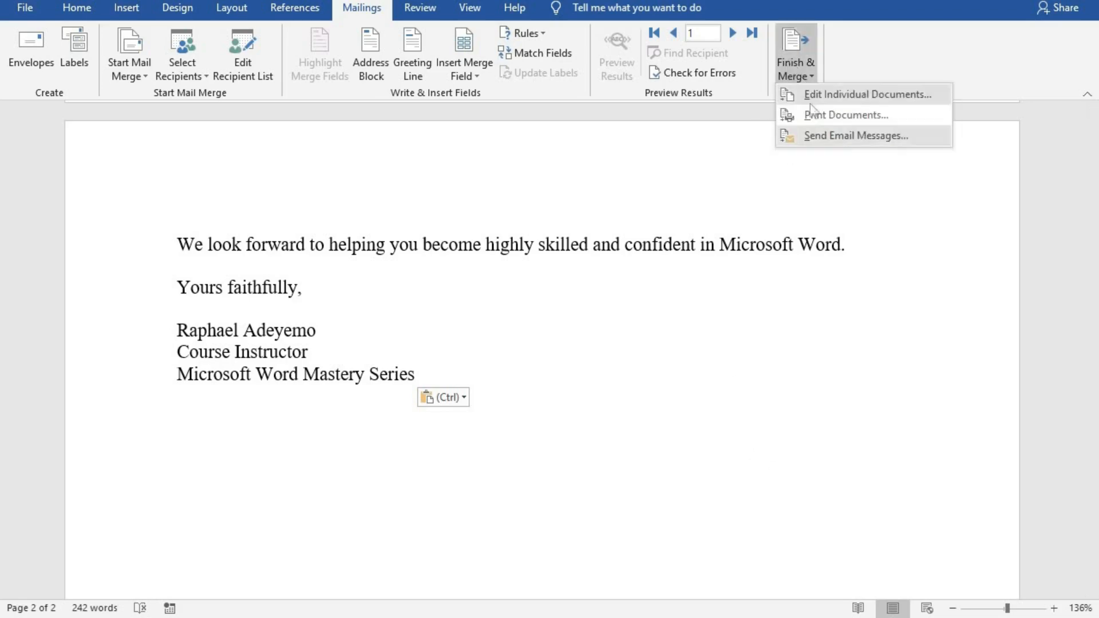
click(819, 134)
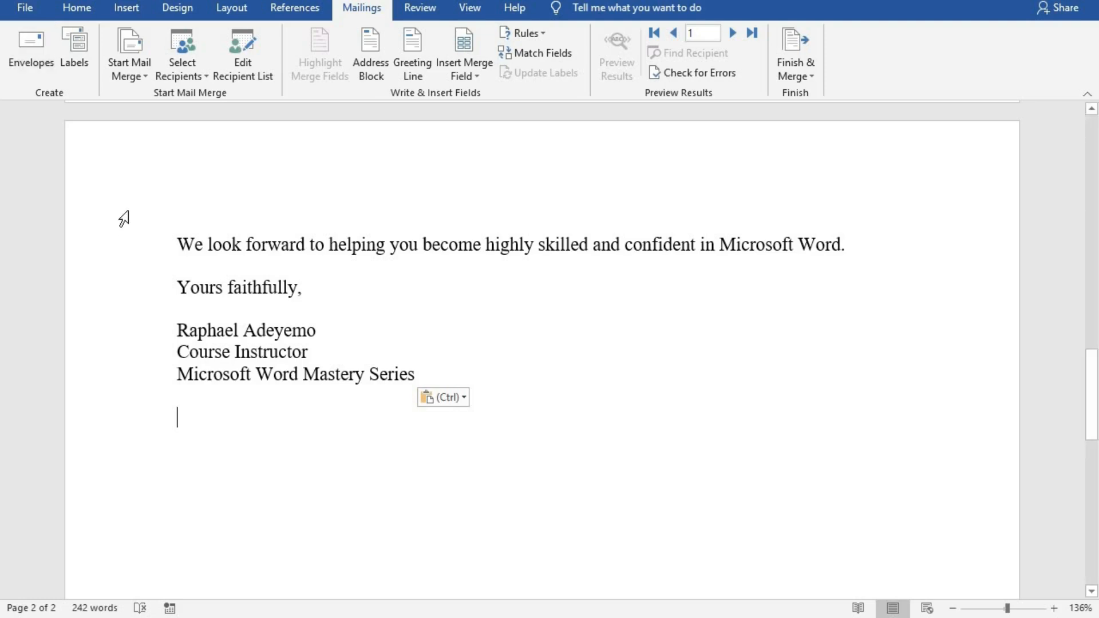
Review the Envelopes and Labels dialog, including envelope size and printing options.
click(30, 44)
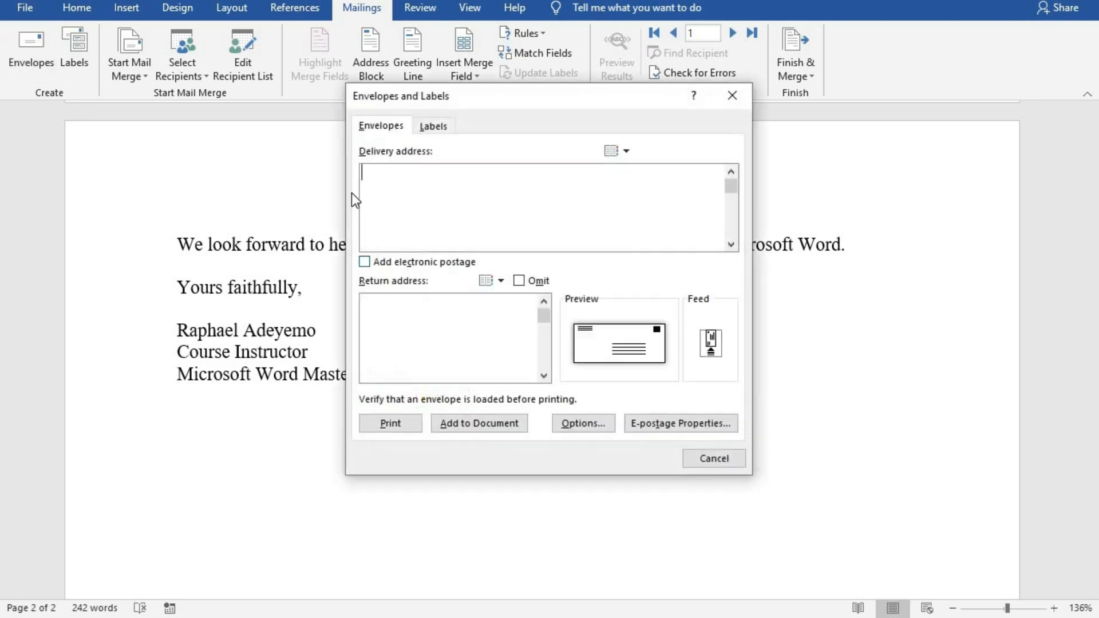
click(437, 131)
click(383, 126)
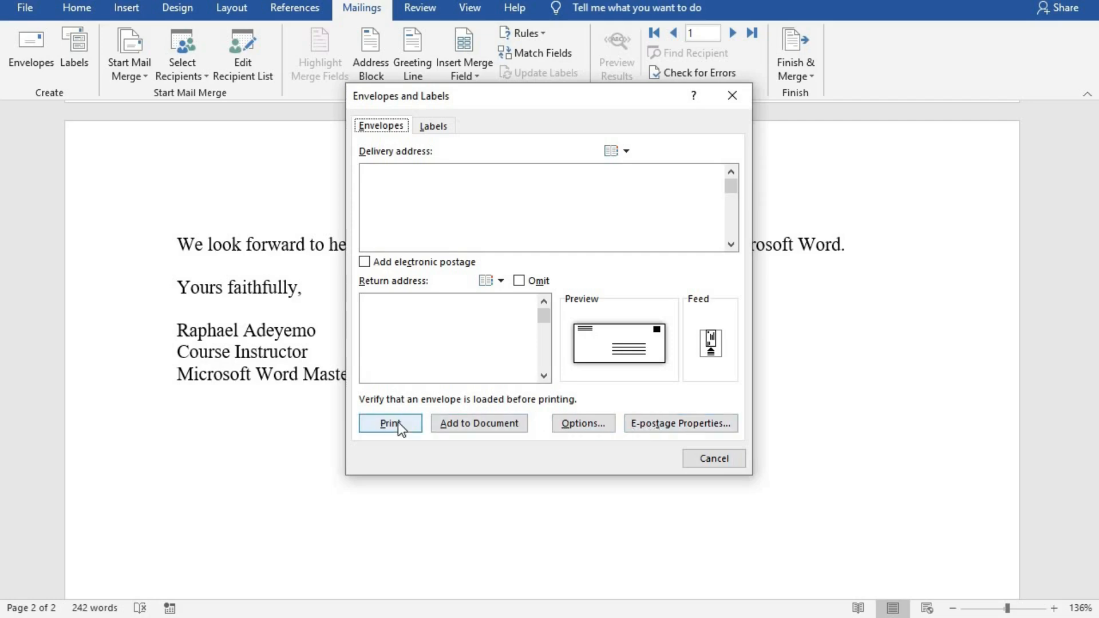
click(363, 172)
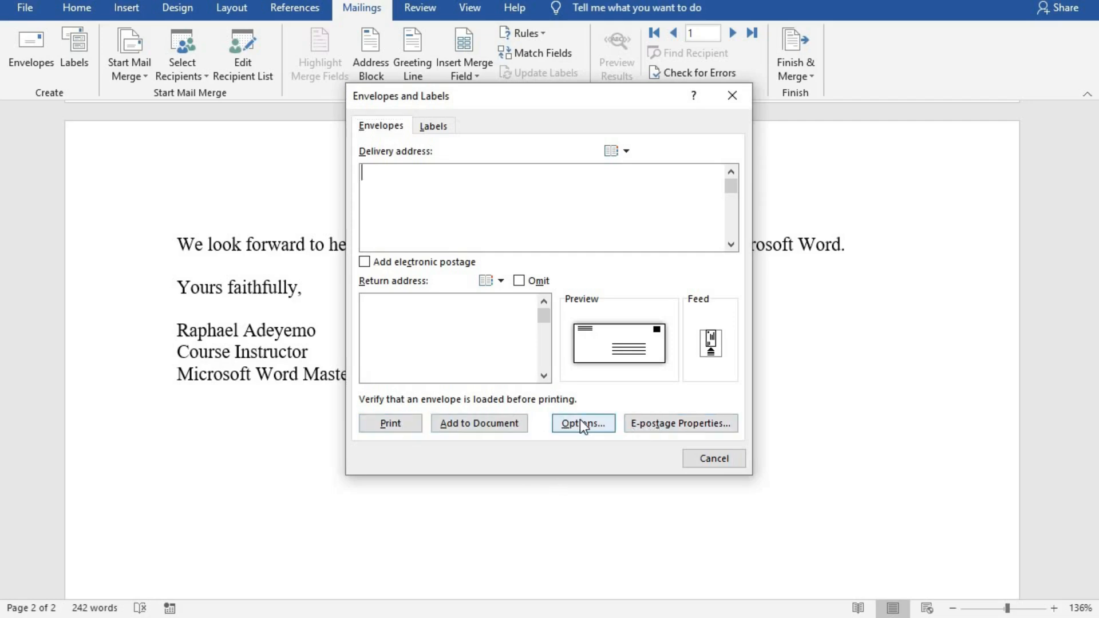
click(581, 424)
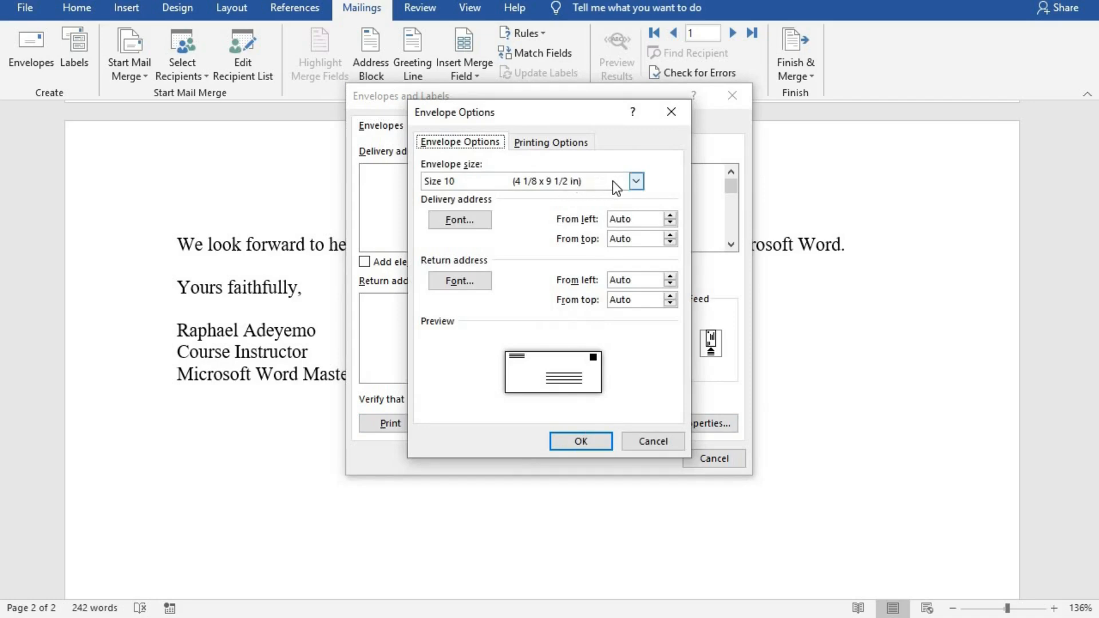
click(557, 144)
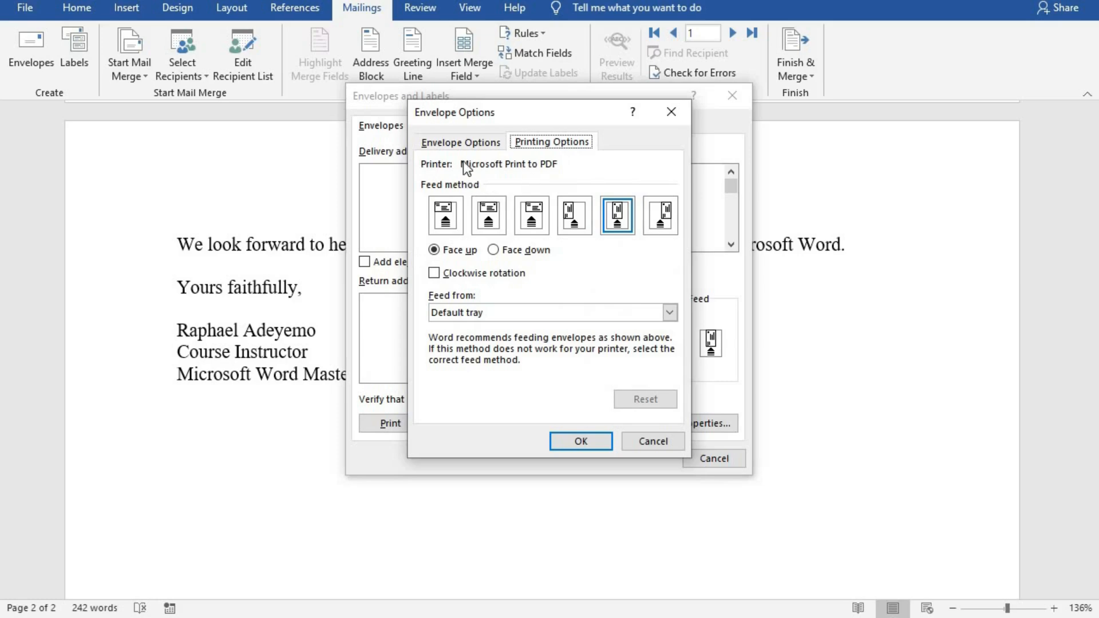
click(457, 142)
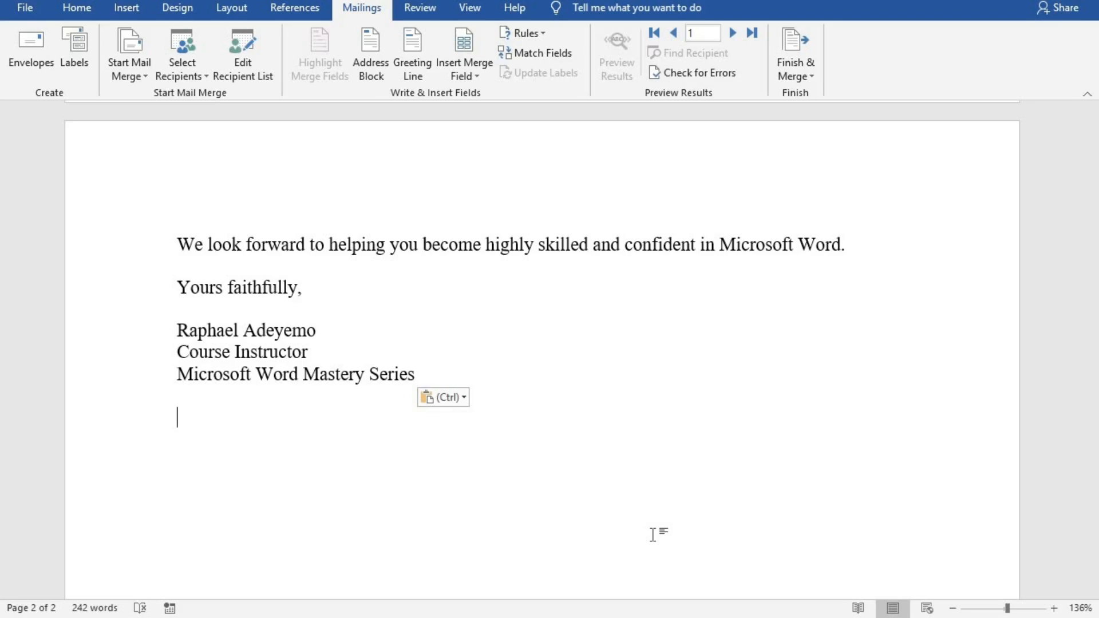
Delete the 'We look forward' sentence as a tracked change.
click(421, 10)
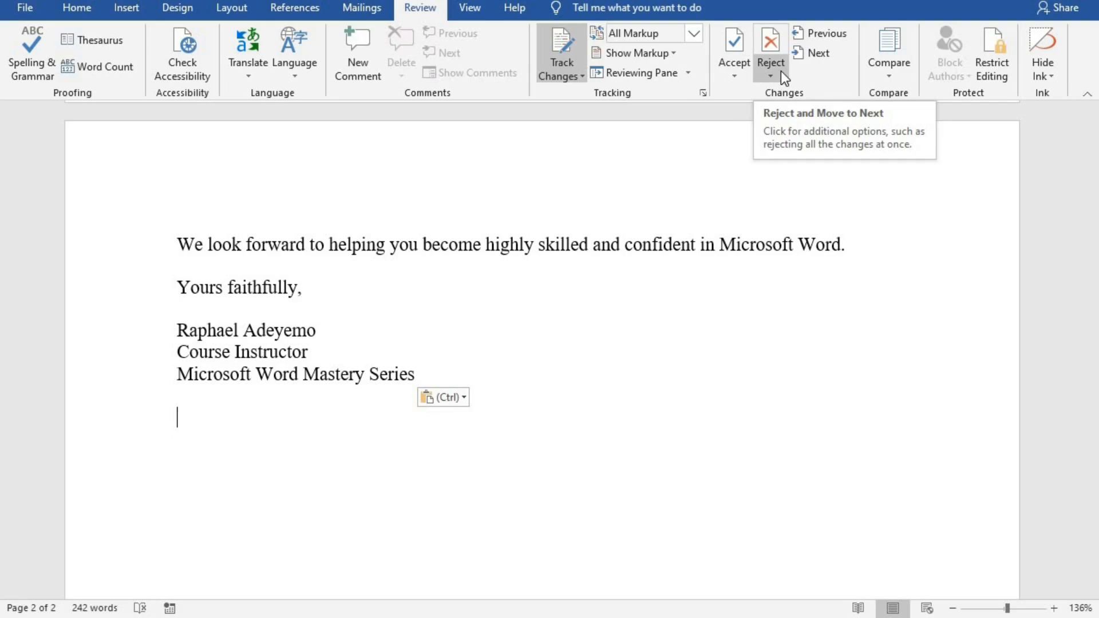
drag(177, 245, 846, 238)
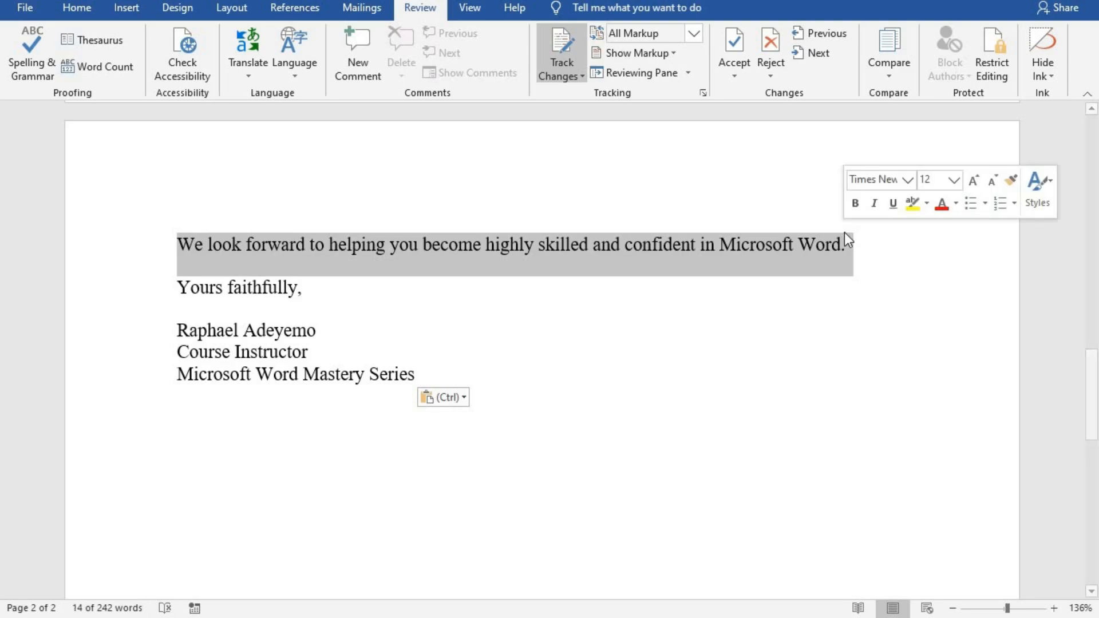
key(Delete)
Insert 'We wish you the very best as you take this transformational journey with us' and accept it.
key(Return)
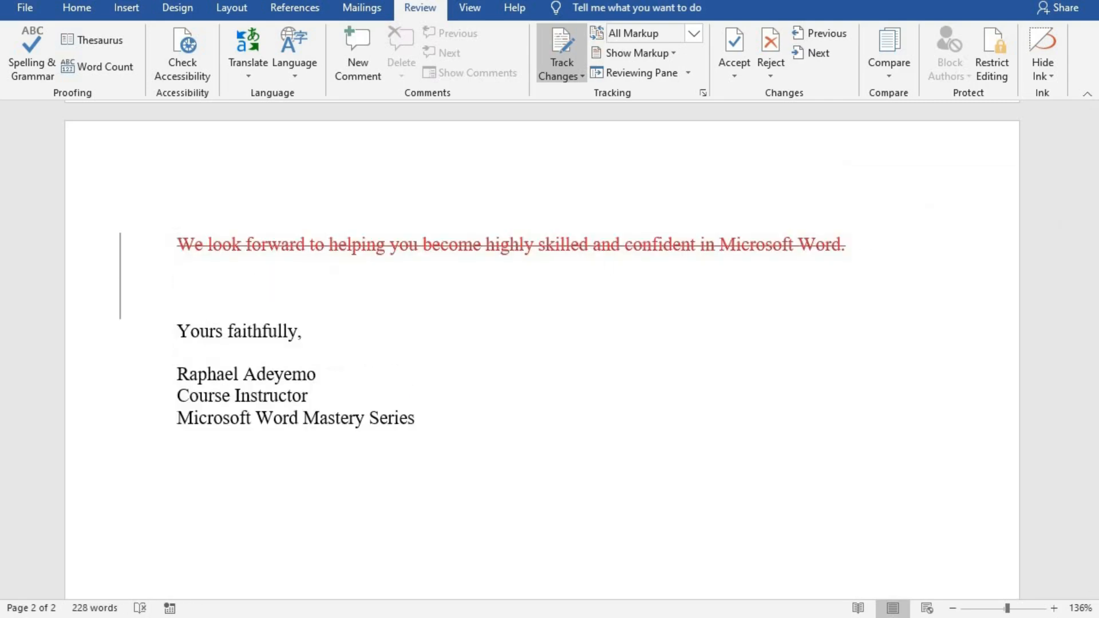
text(We wish you the very best as you take this transformational journey with us)
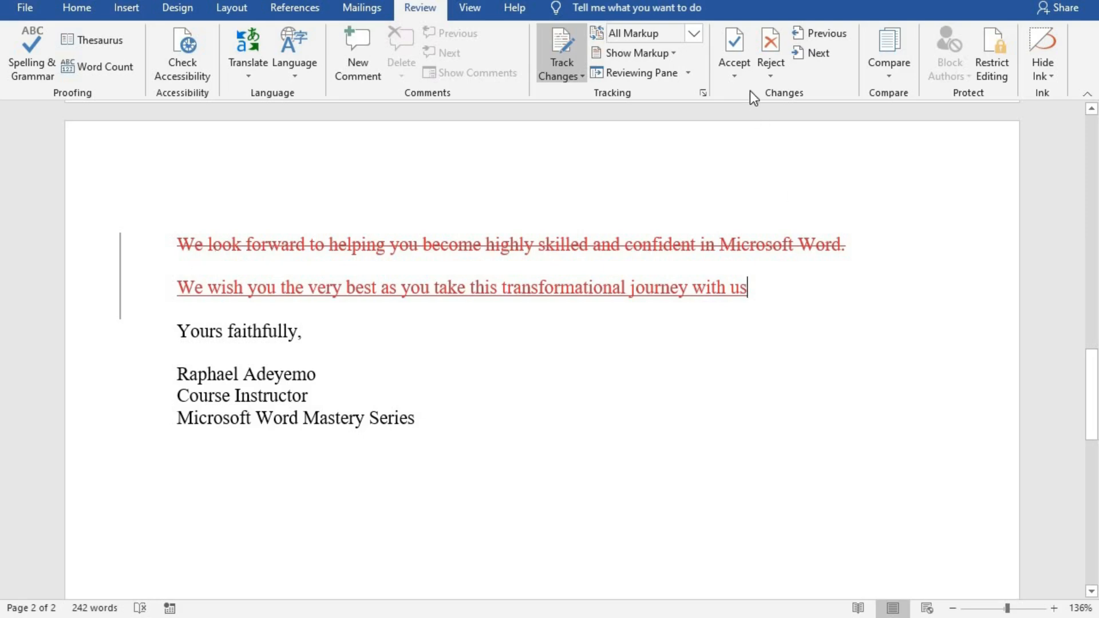
click(733, 42)
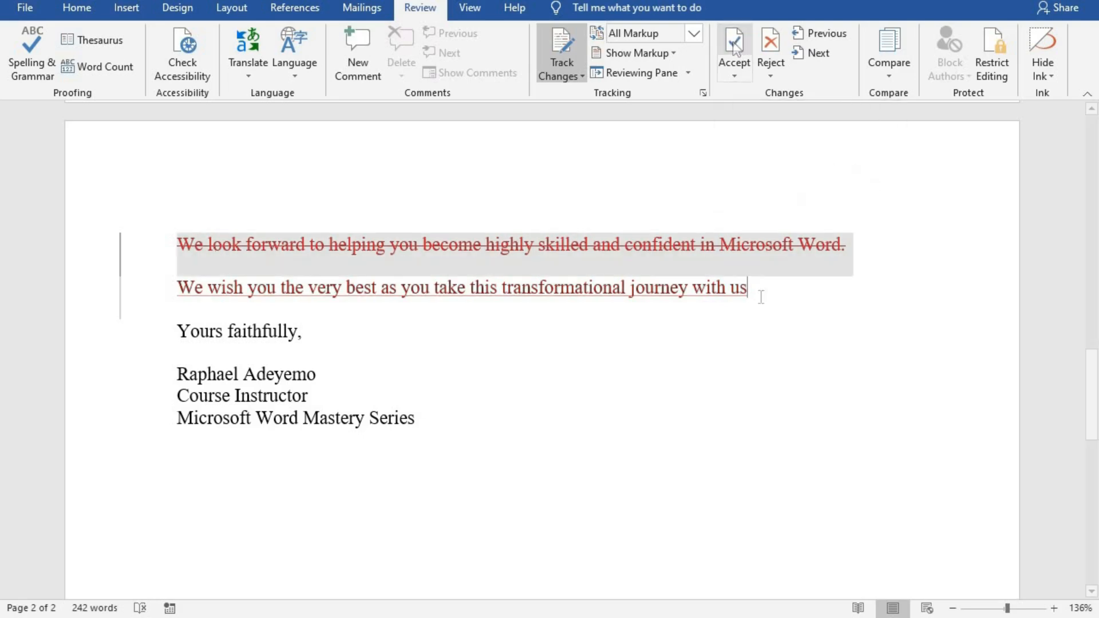
Reject the tracked deletion so the 'We look forward' sentence stays, and dismiss the no-changes message.
click(772, 46)
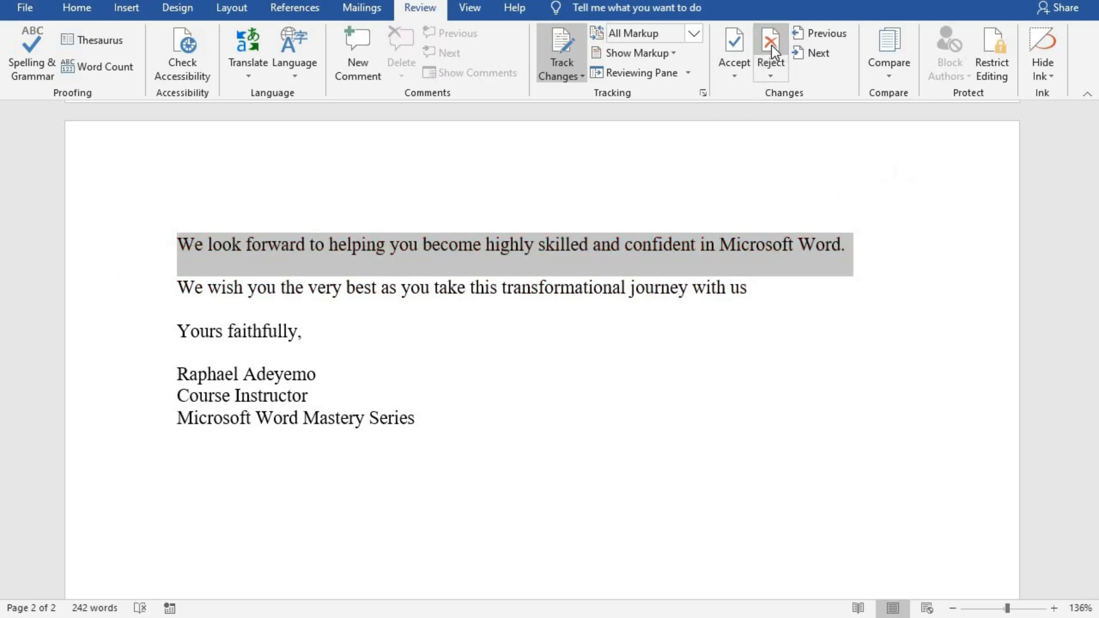
click(772, 46)
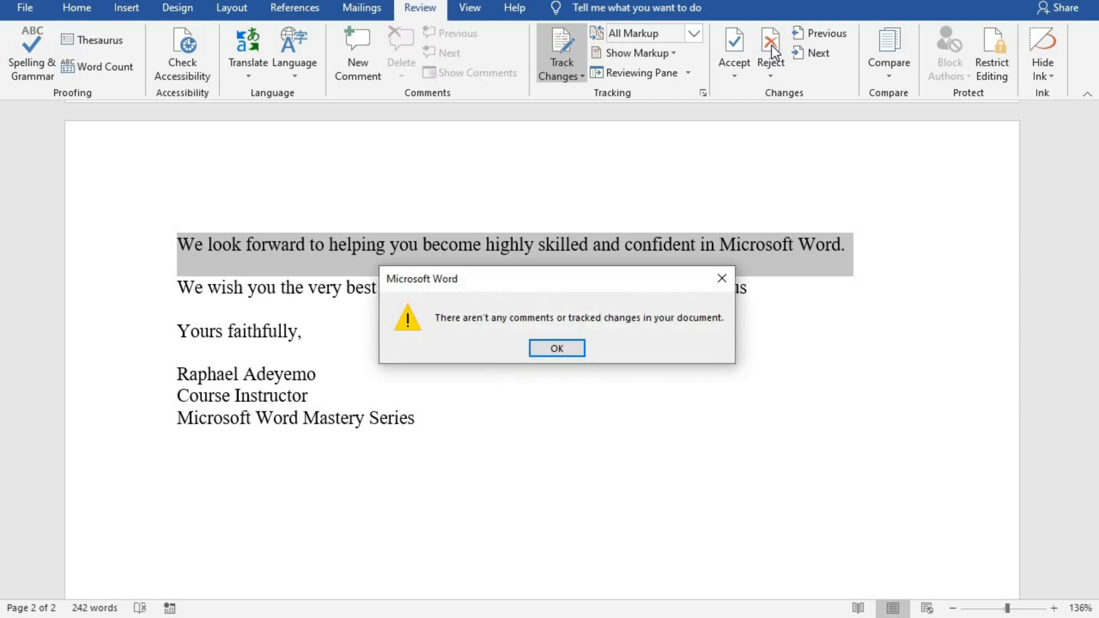
click(552, 349)
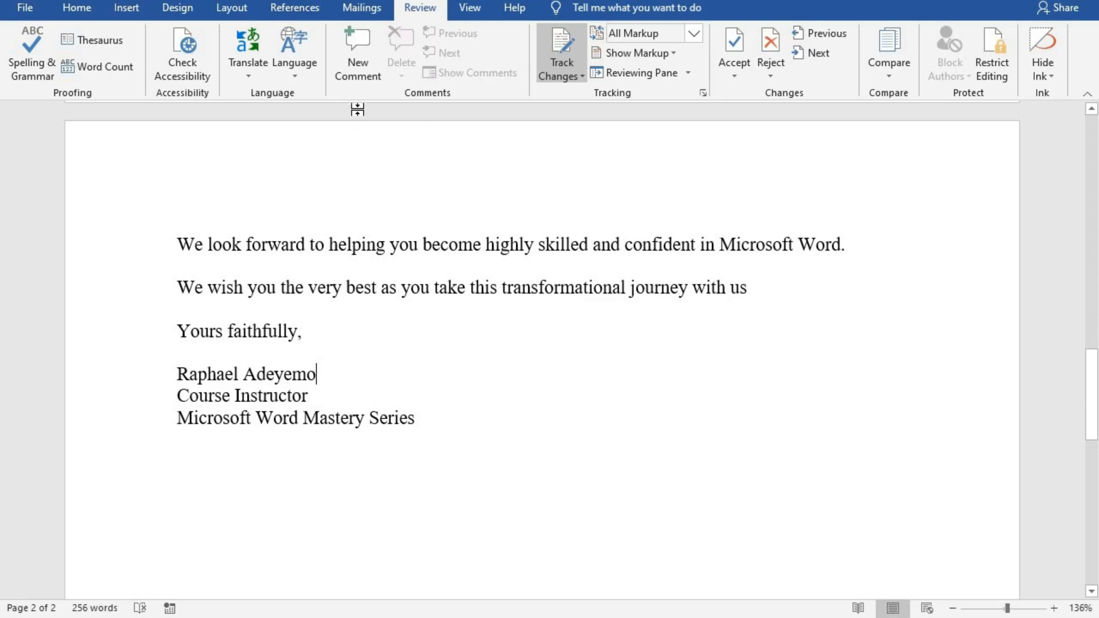
click(354, 40)
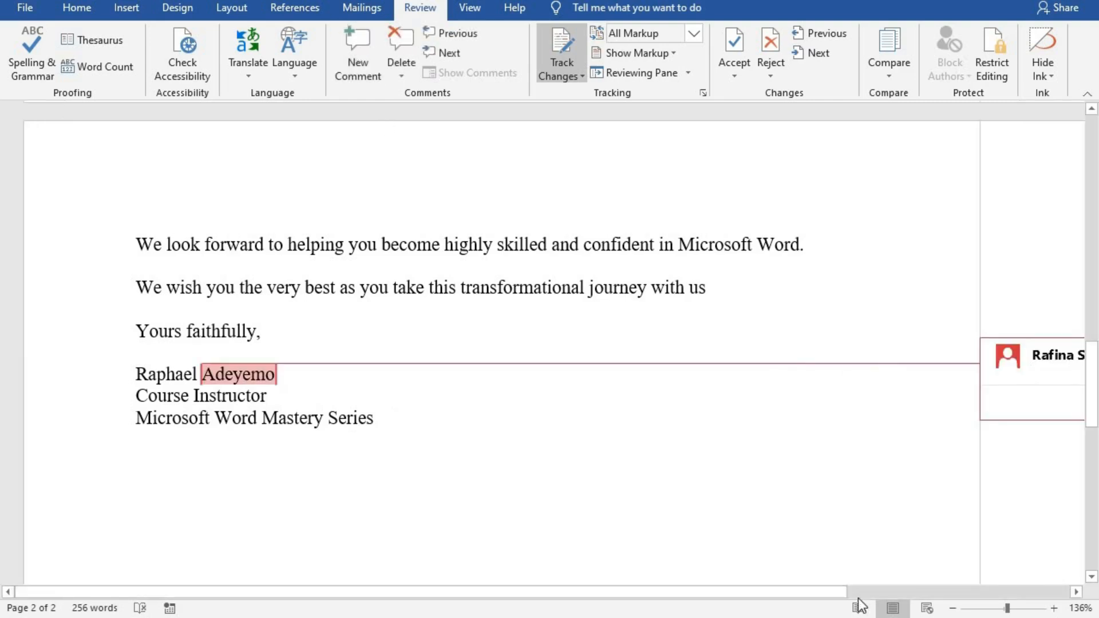
Add the comment 'Please review this' on the instructor's surname in the signature.
drag(768, 590, 726, 590)
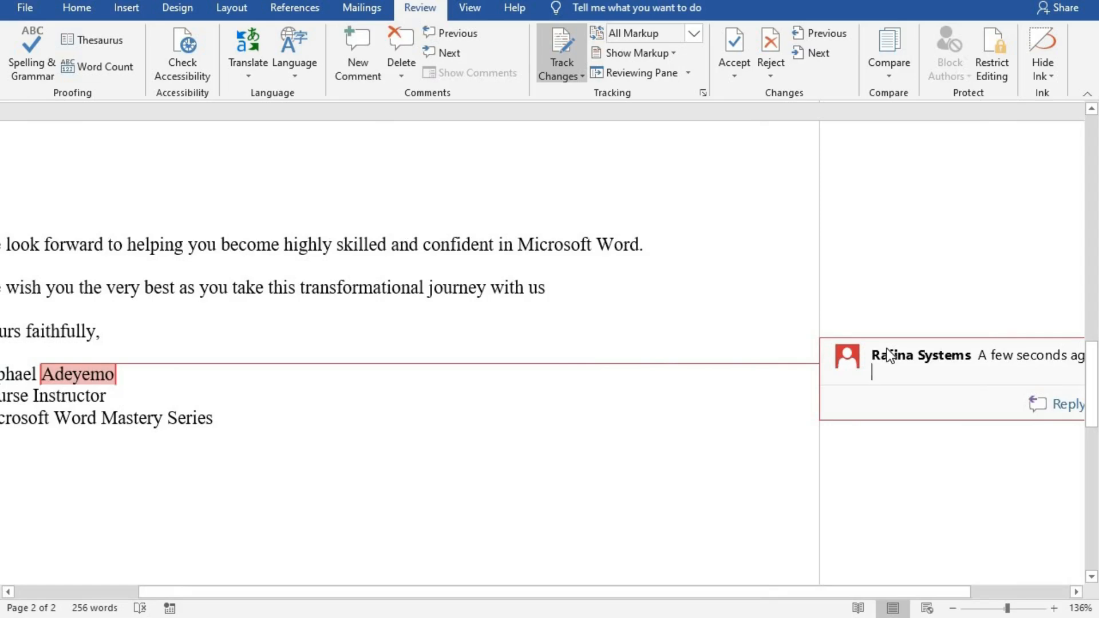
text(Please)
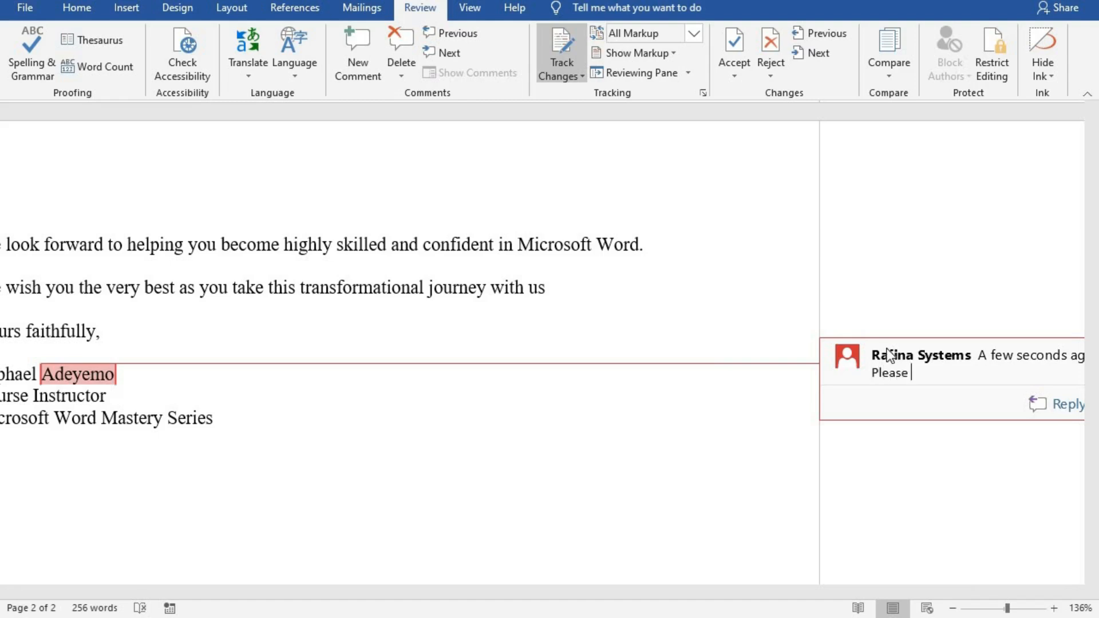
text( review this)
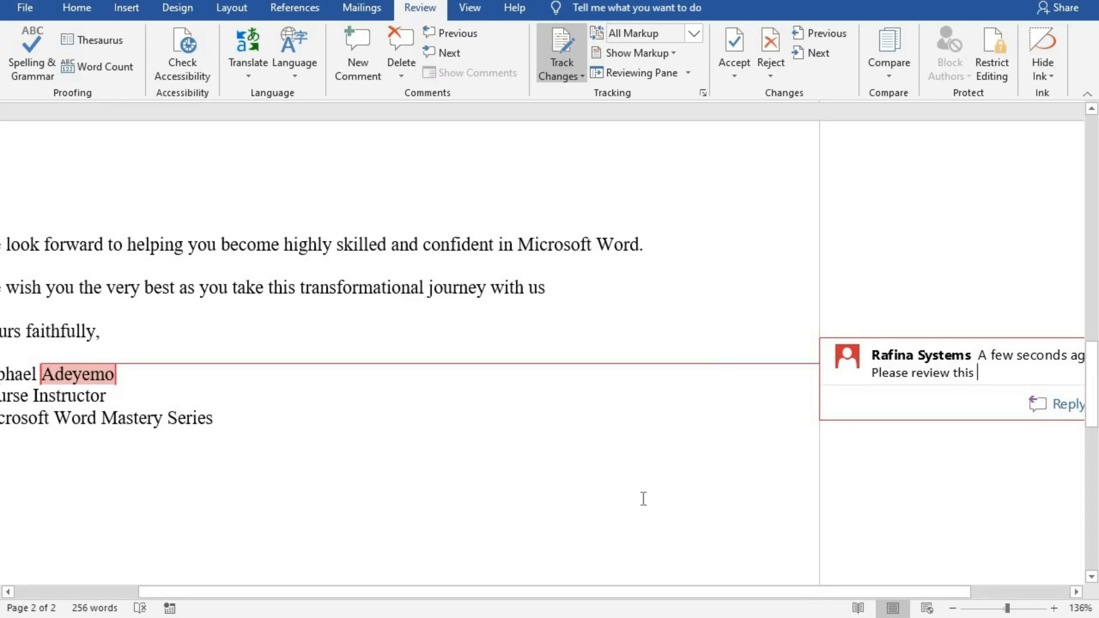
click(634, 493)
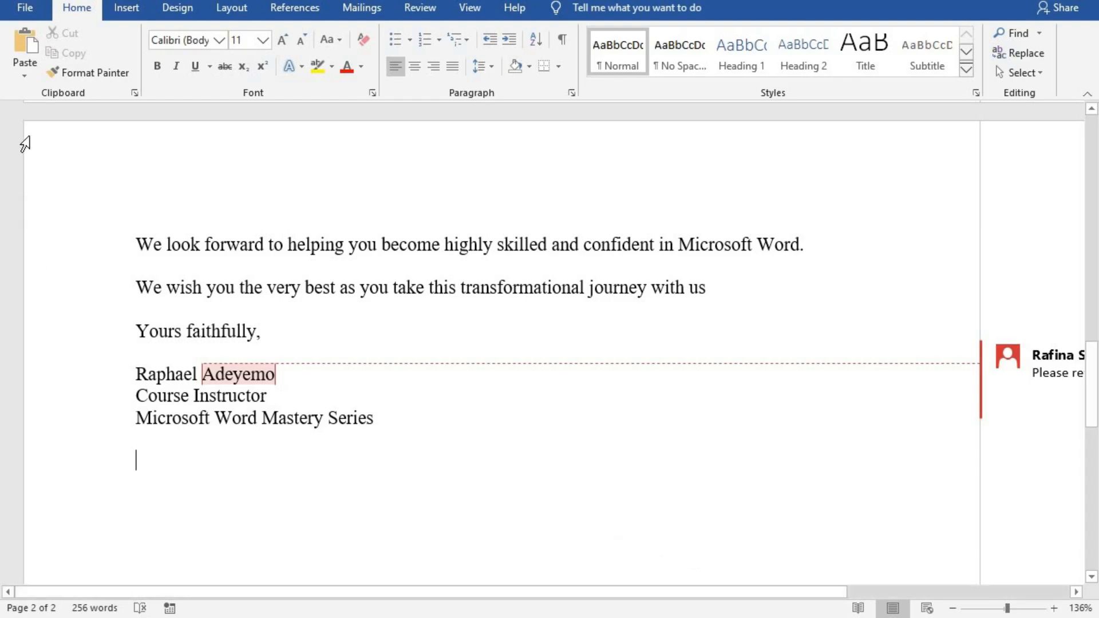
On File > Info, browse the Protect Document options, including Encrypt with Password.
click(26, 8)
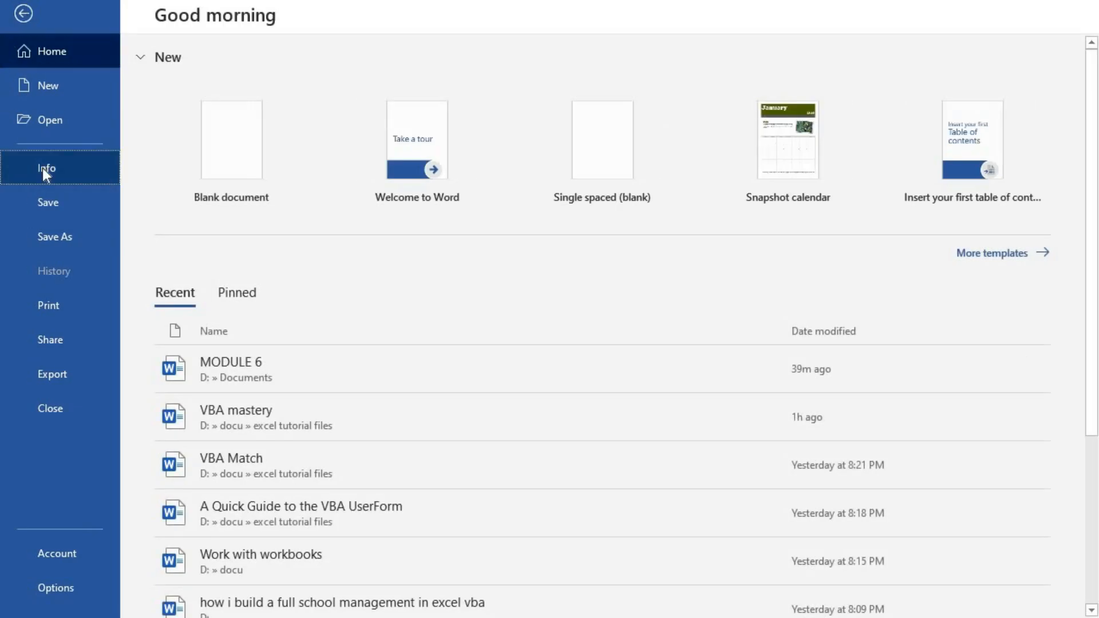
click(44, 169)
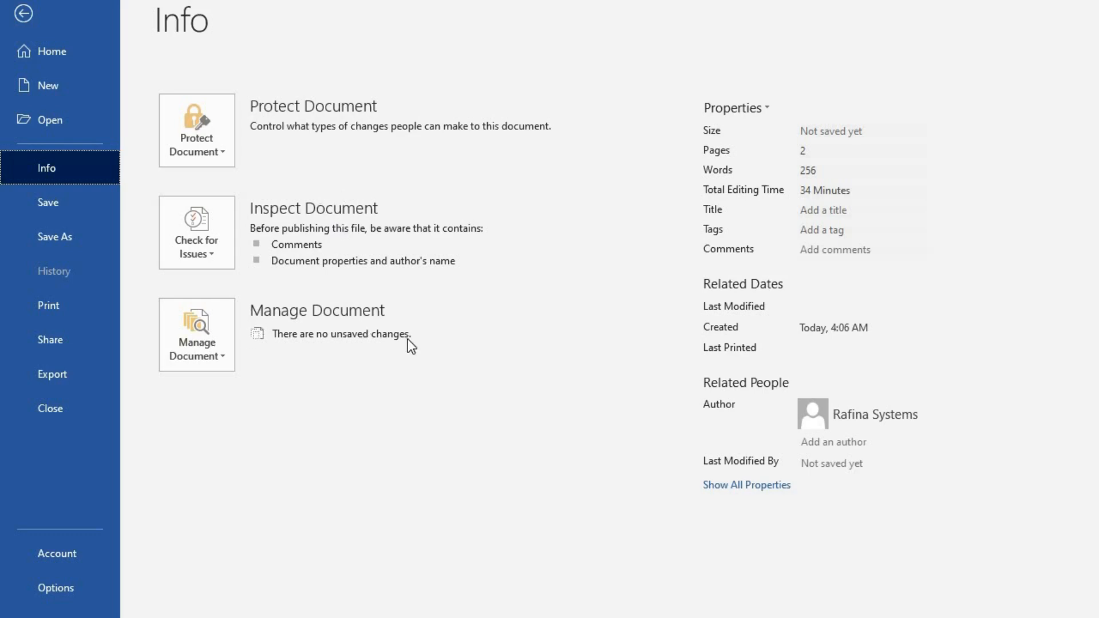
click(211, 127)
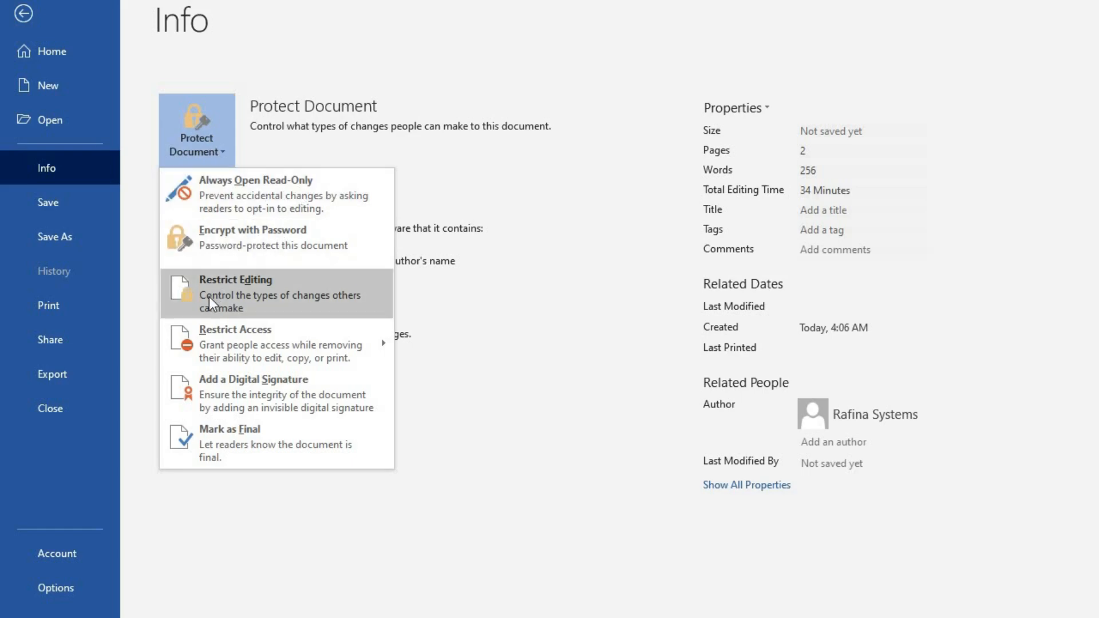
mouse_move(266, 341)
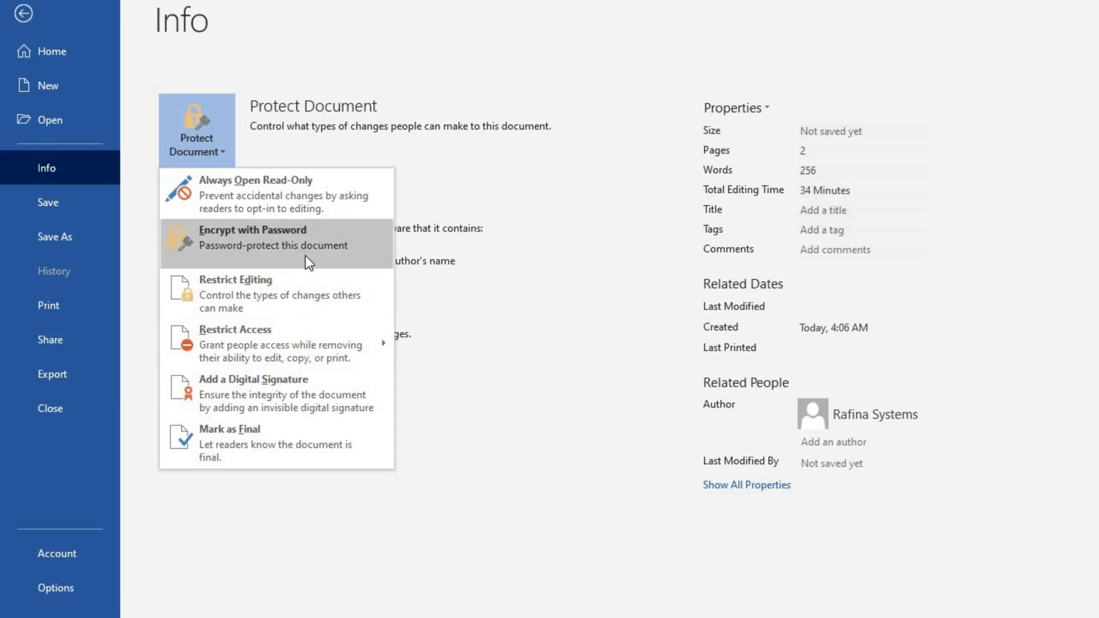
click(273, 243)
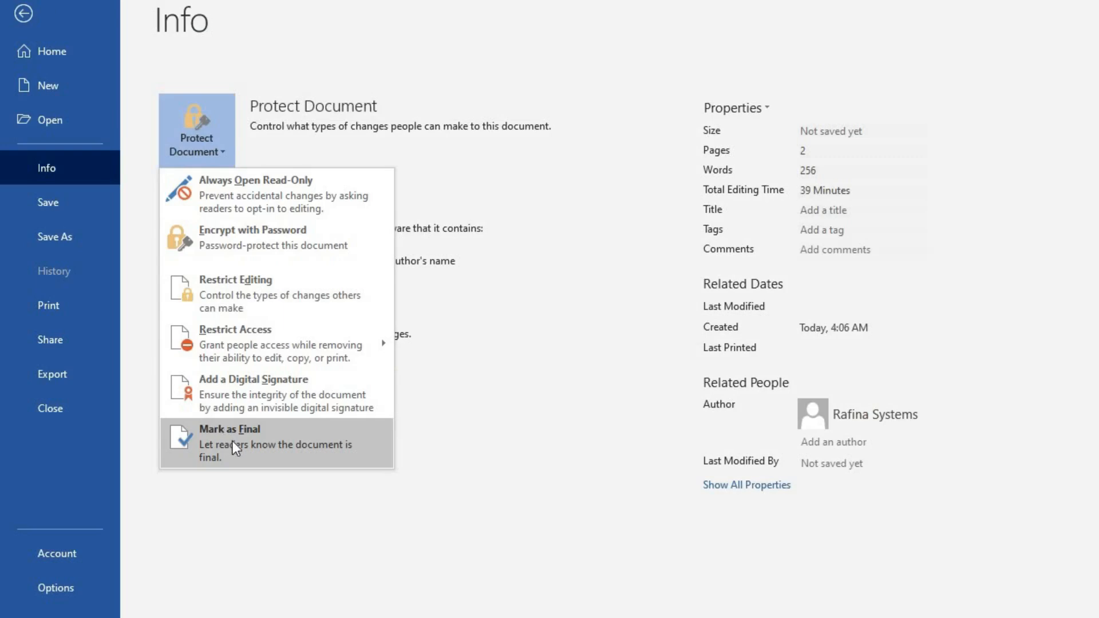
Mark the admission letter as final and return to it with the Restrict Editing pane showing.
click(232, 444)
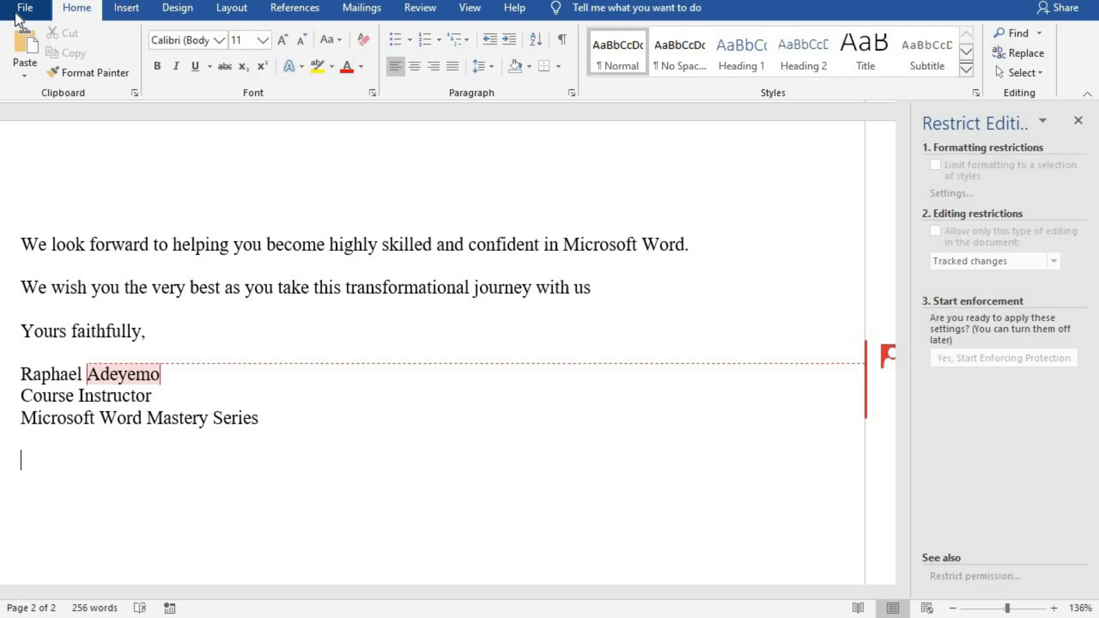
click(585, 368)
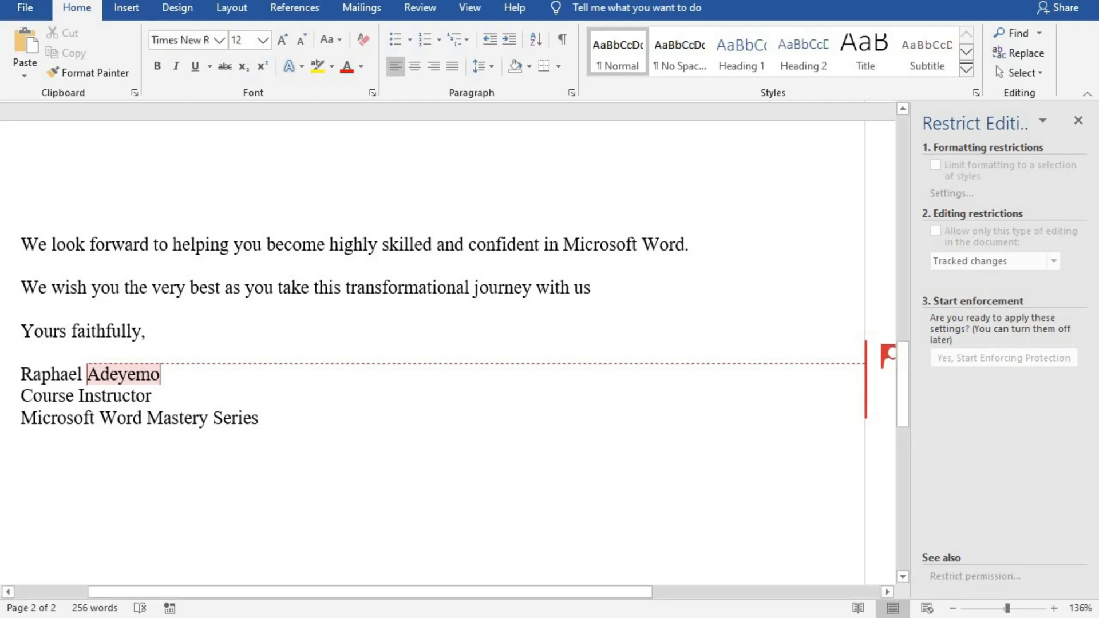